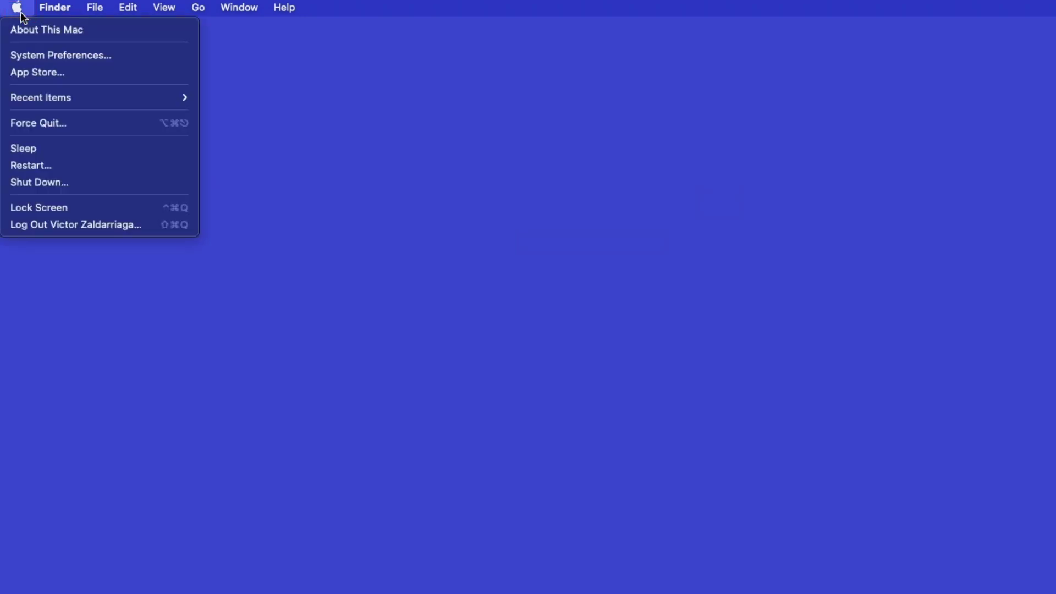
# Step: Open the Printers & Scanners pane from System Preferences
pyautogui.click(83, 55)
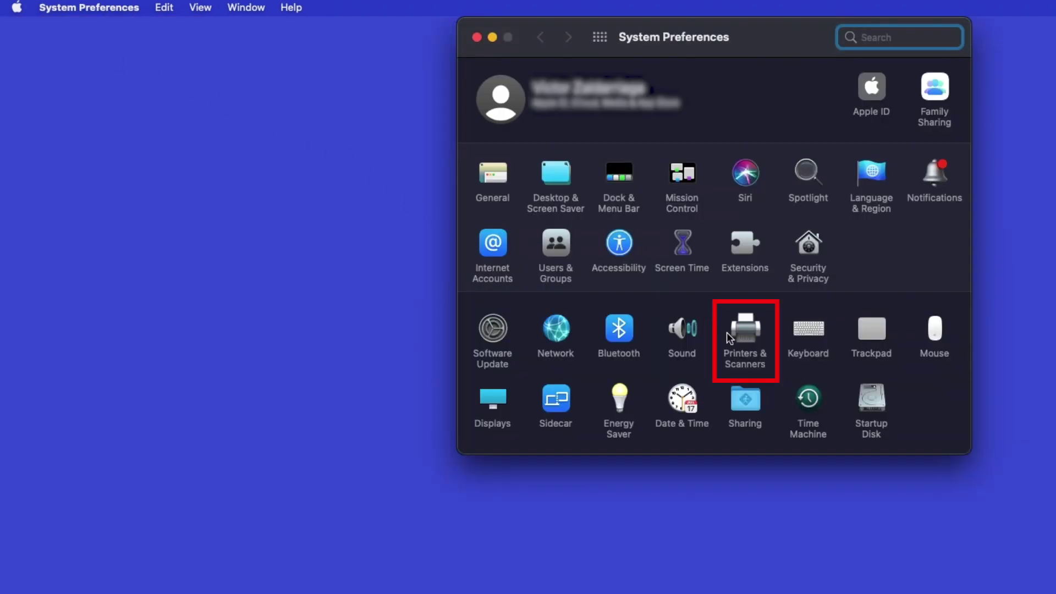
pyautogui.click(751, 334)
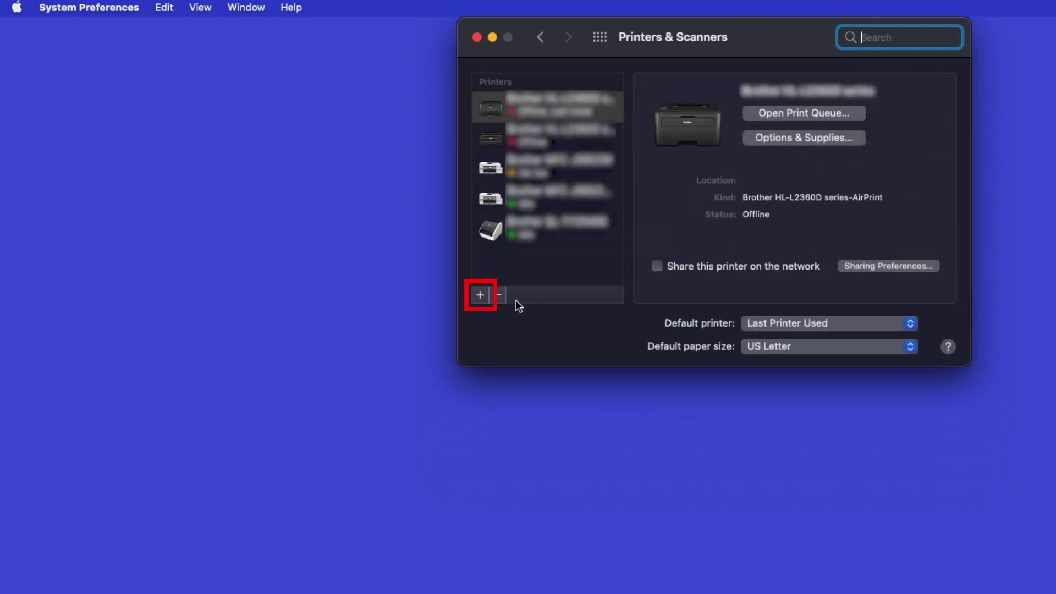
# Step: Add the Brother MFC-J4535DW from the discovered devices to the printer list
pyautogui.click(486, 297)
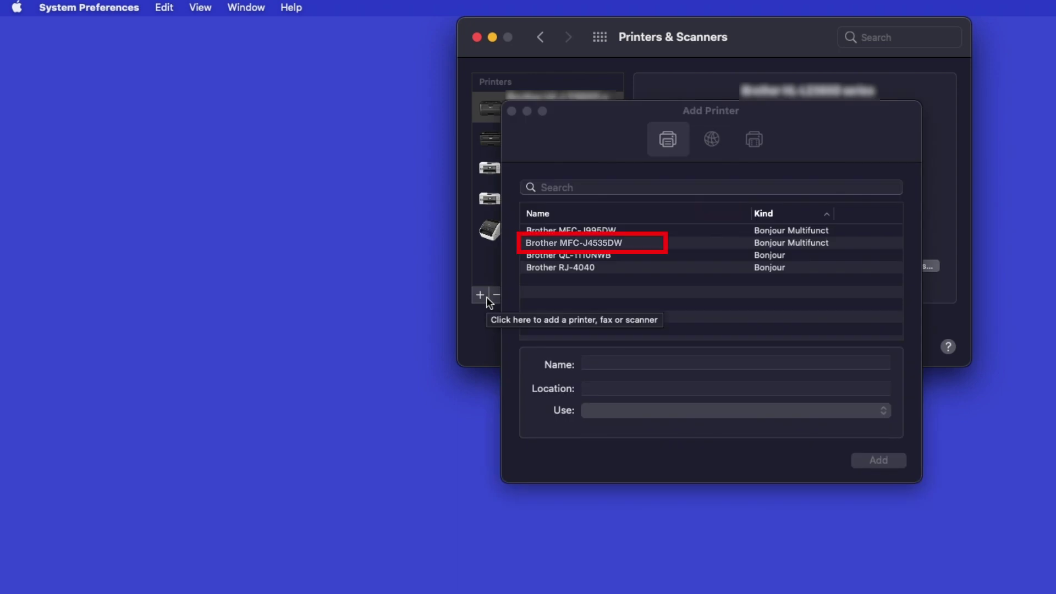
pyautogui.click(672, 243)
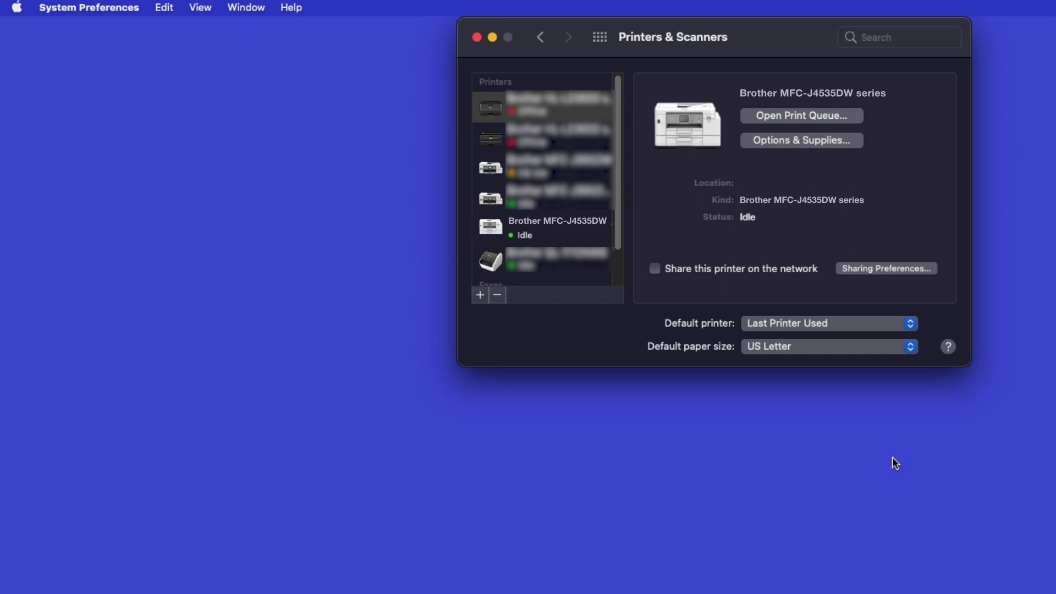
# Step: Click the desktop to make Finder the active application
pyautogui.click(895, 463)
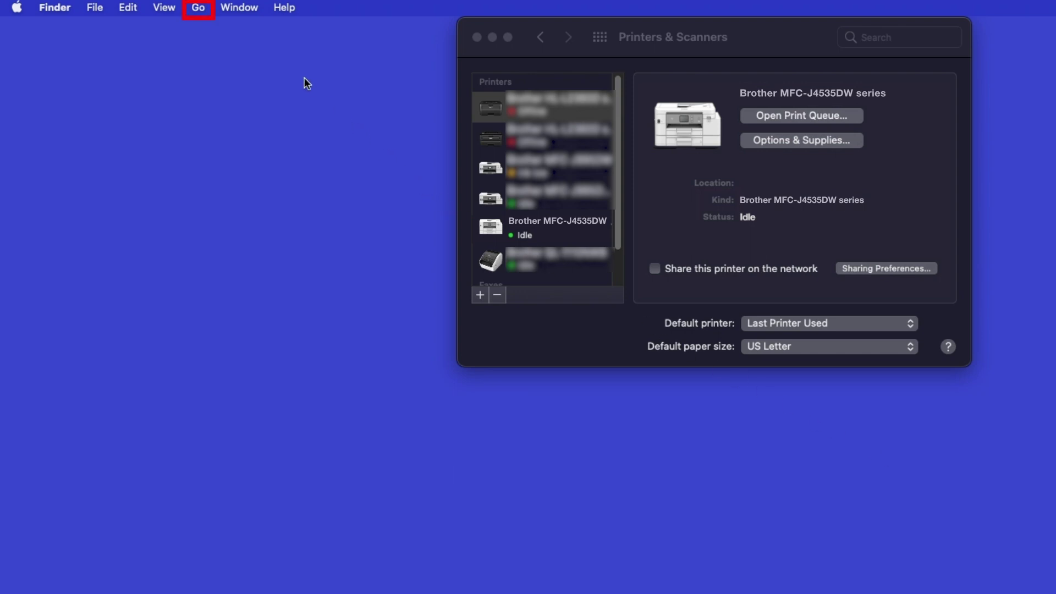
# Step: Open the Applications folder via the Go menu and launch the App Store
pyautogui.click(204, 15)
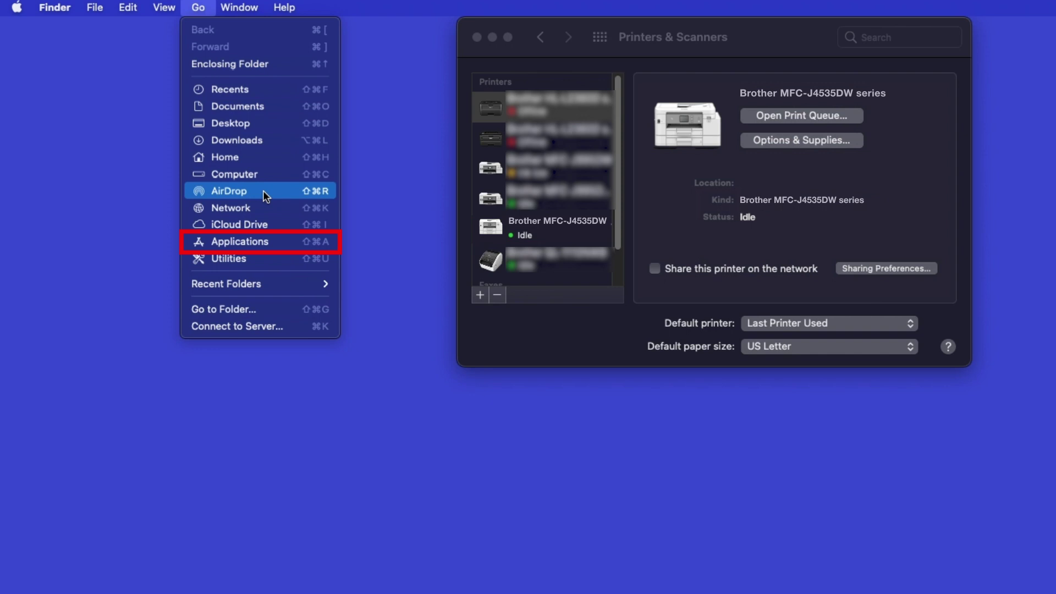
pyautogui.click(275, 246)
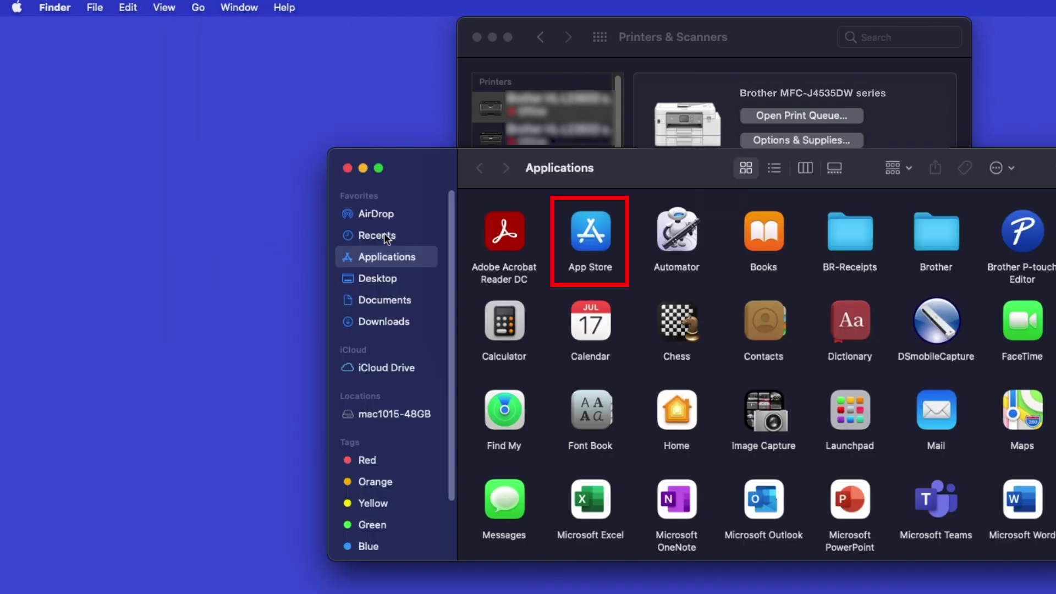
pyautogui.doubleClick(606, 242)
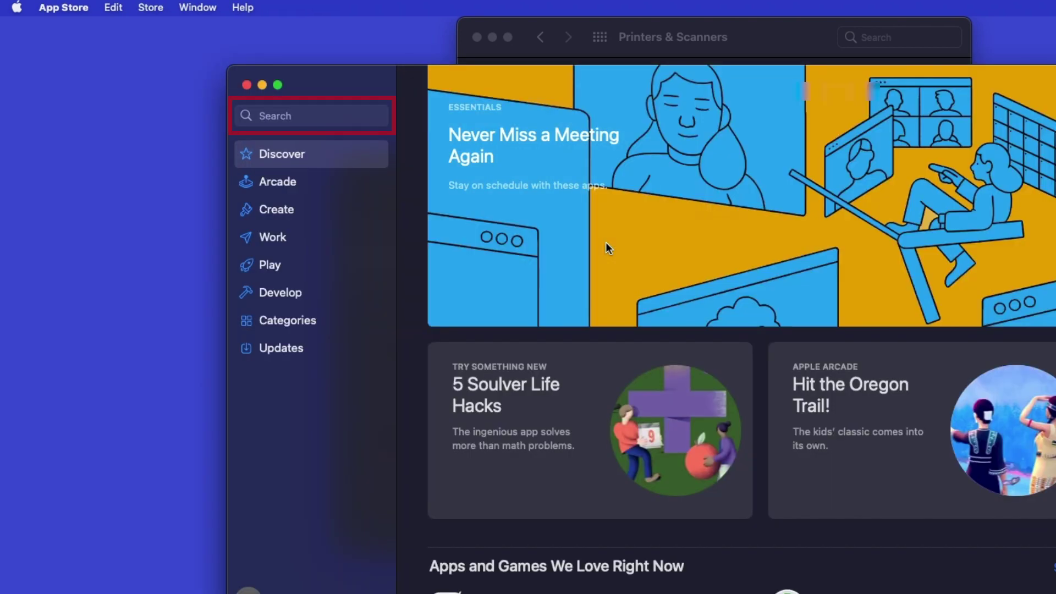
# Step: Search the store for 'brother iprint&scan' and open the Brother iPrint&Scan app
pyautogui.click(367, 120)
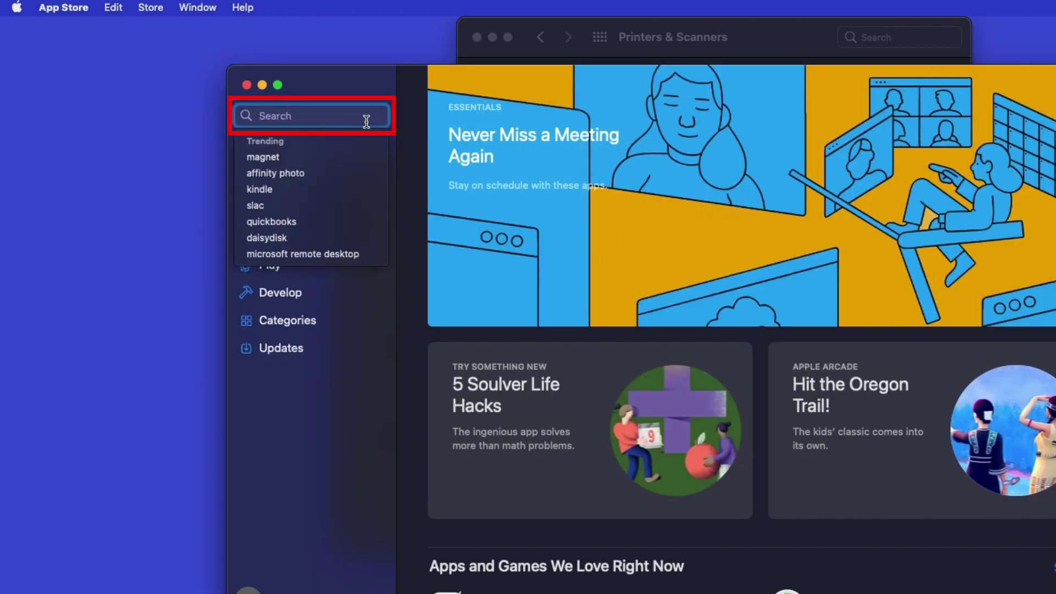
pyautogui.write('brother iprint')
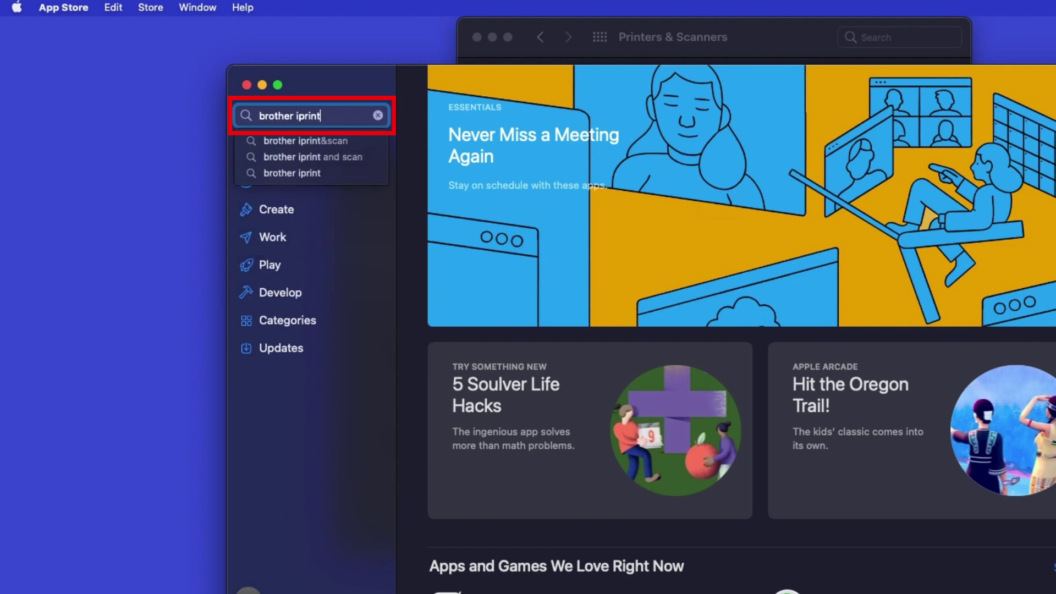
pyautogui.write('&scan')
pyautogui.press('Return')
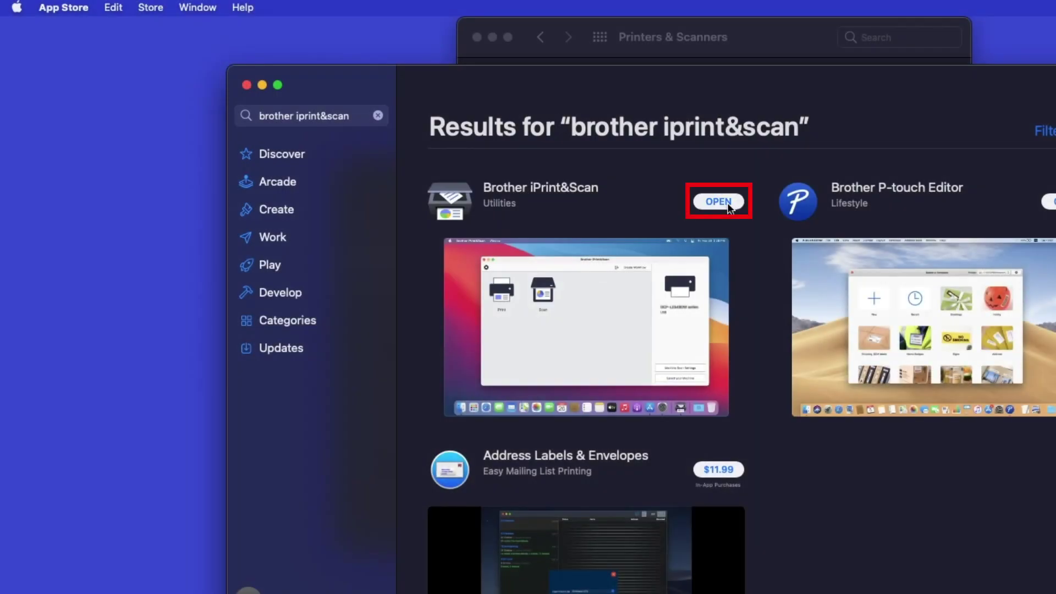
pyautogui.click(718, 201)
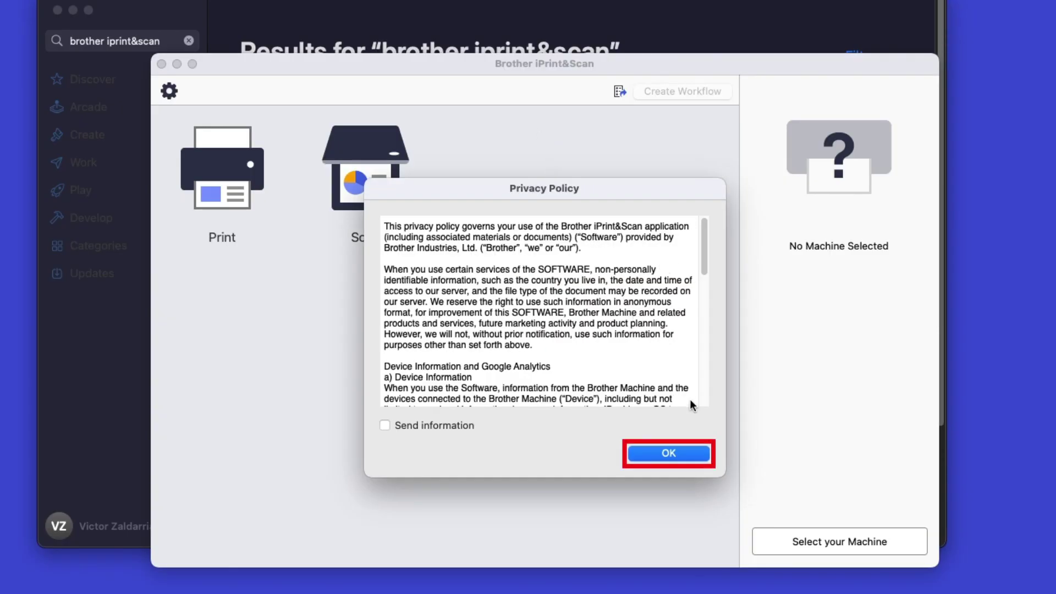
# Step: Accept the Brother iPrint&Scan privacy policy and open the machine selection list
pyautogui.click(702, 451)
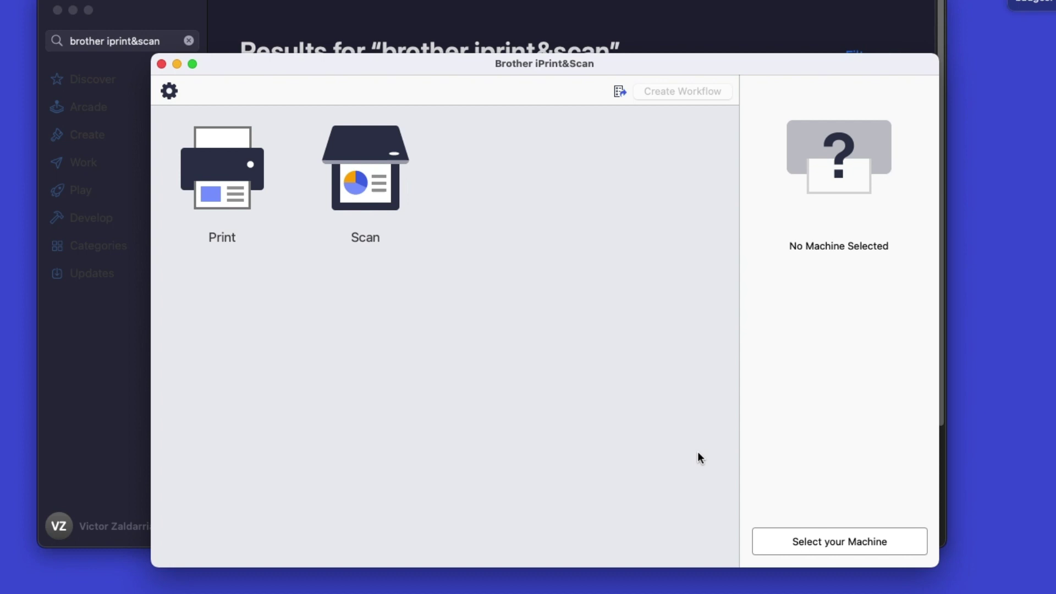
pyautogui.click(899, 542)
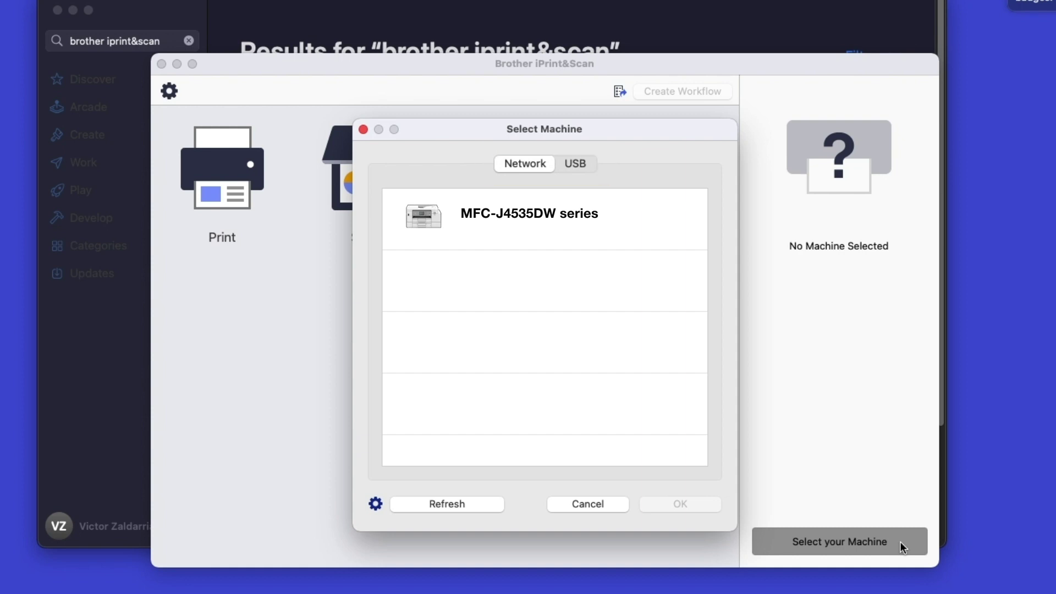
# Step: Select the MFC-J4535DW series from the network list and confirm it as the machine
pyautogui.click(649, 227)
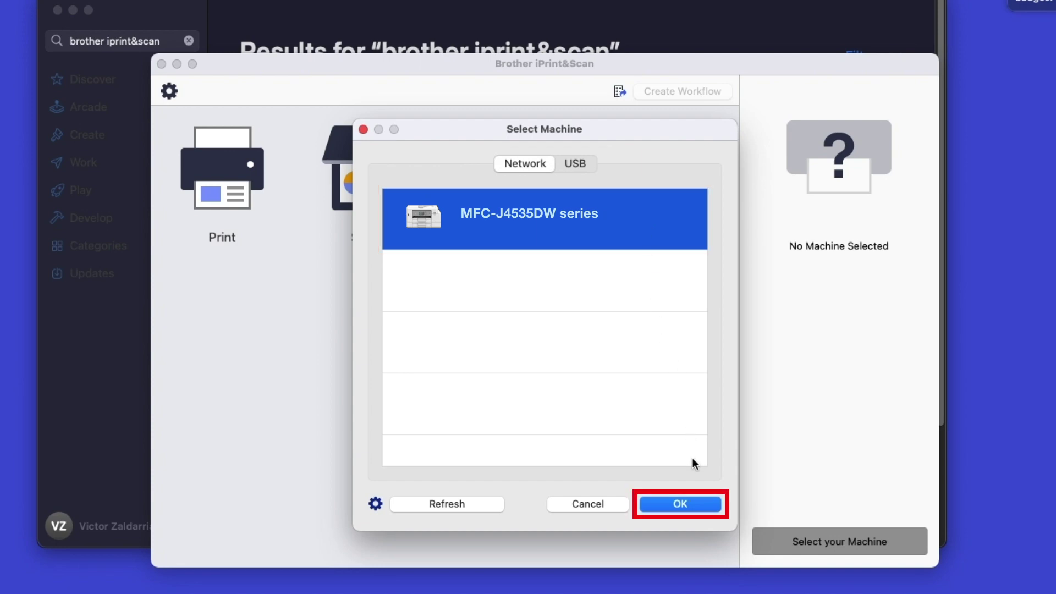
pyautogui.click(700, 501)
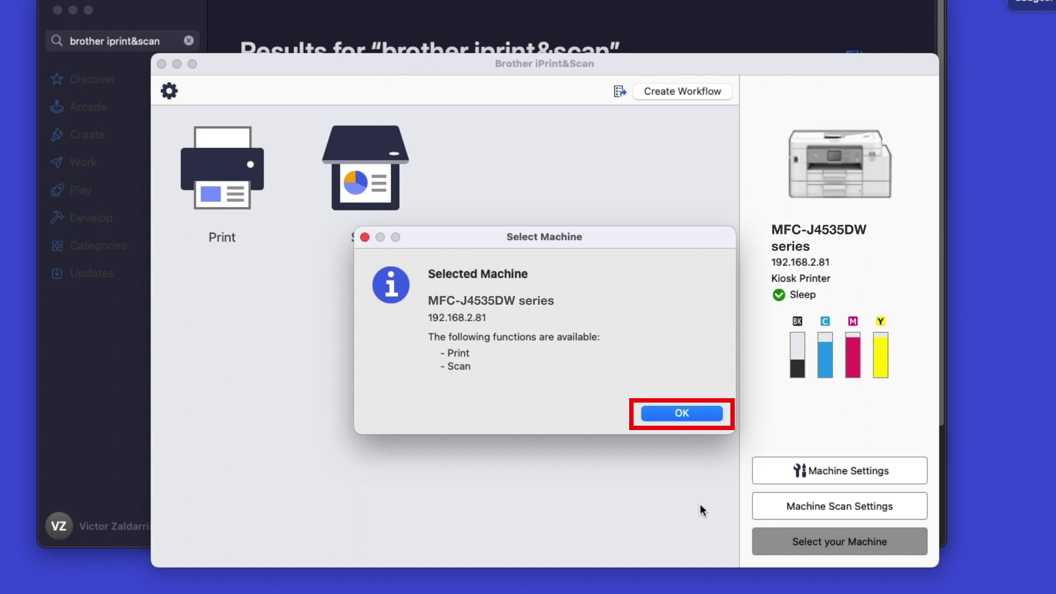
pyautogui.click(714, 417)
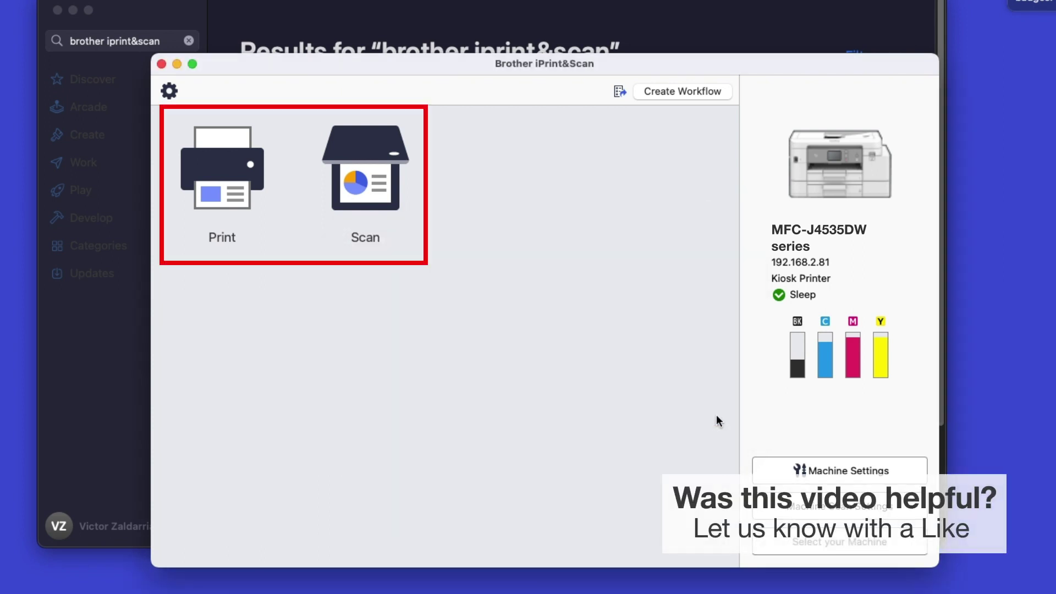